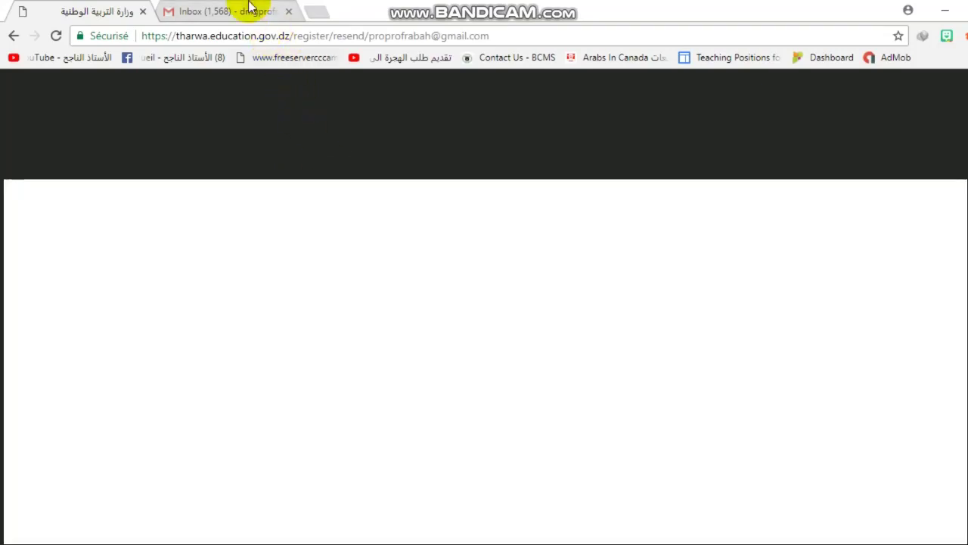
- Switch to the Gmail inbox and open the رمز التفعيل activation email from Sys info MEN
{"action": "left_click", "coordinate": [249, 10]}
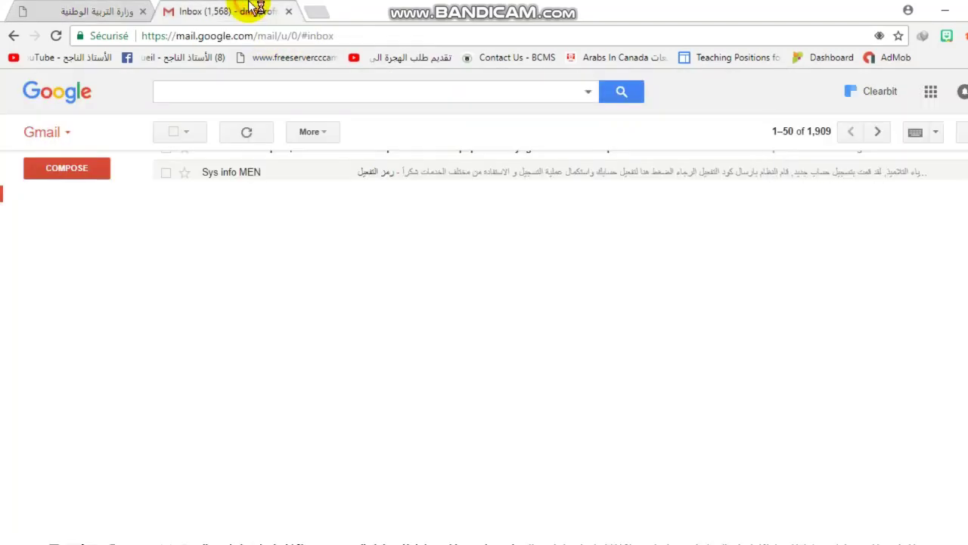
{"action": "left_click", "coordinate": [933, 91]}
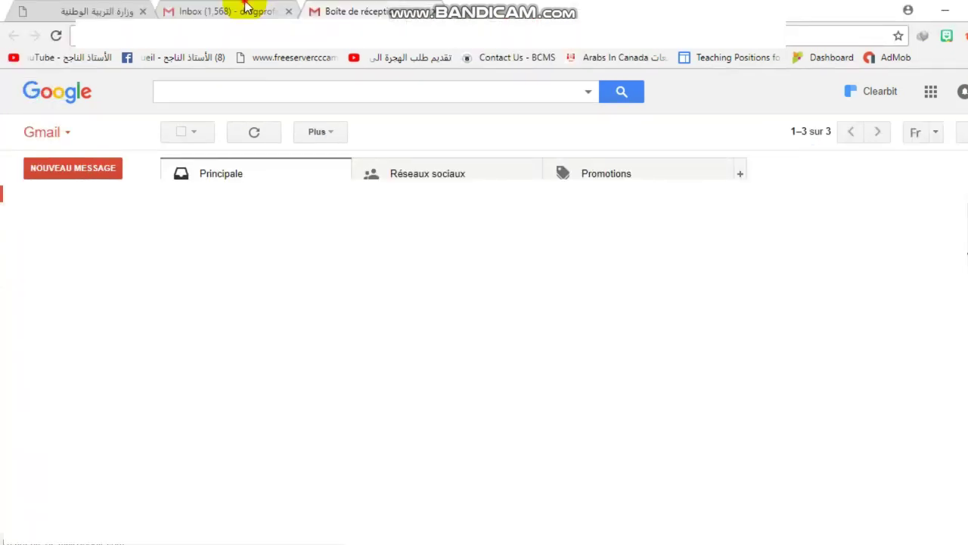
{"action": "left_click", "coordinate": [257, 10]}
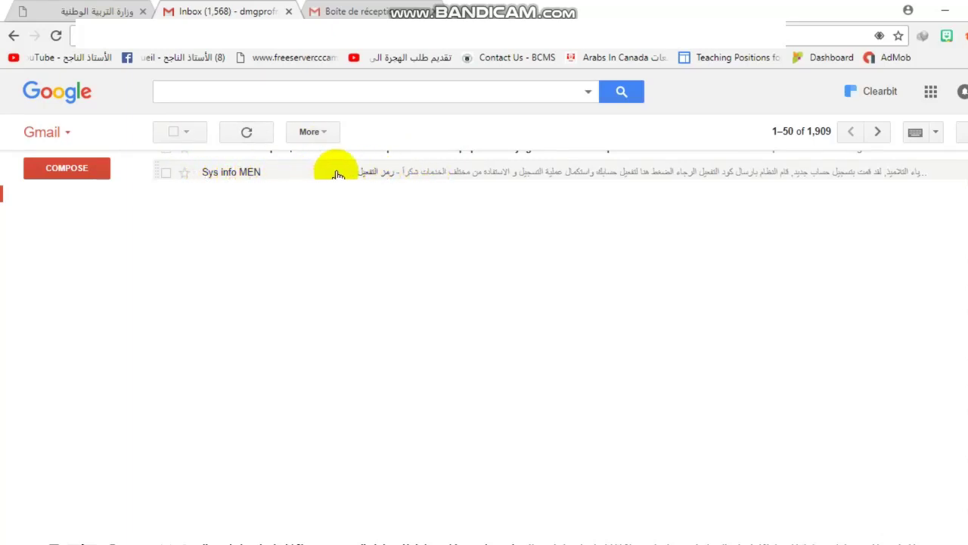
{"action": "left_click", "coordinate": [382, 173]}
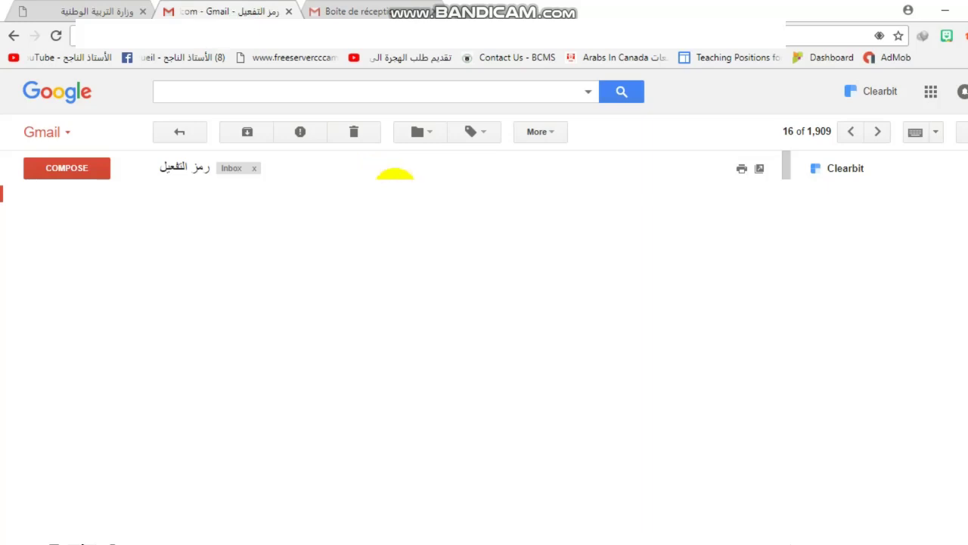
- Follow the account activation link (الرجاء الضغط هنا) in the body of the email
{"action": "left_click", "coordinate": [199, 170]}
{"action": "double_click", "coordinate": [198, 169]}
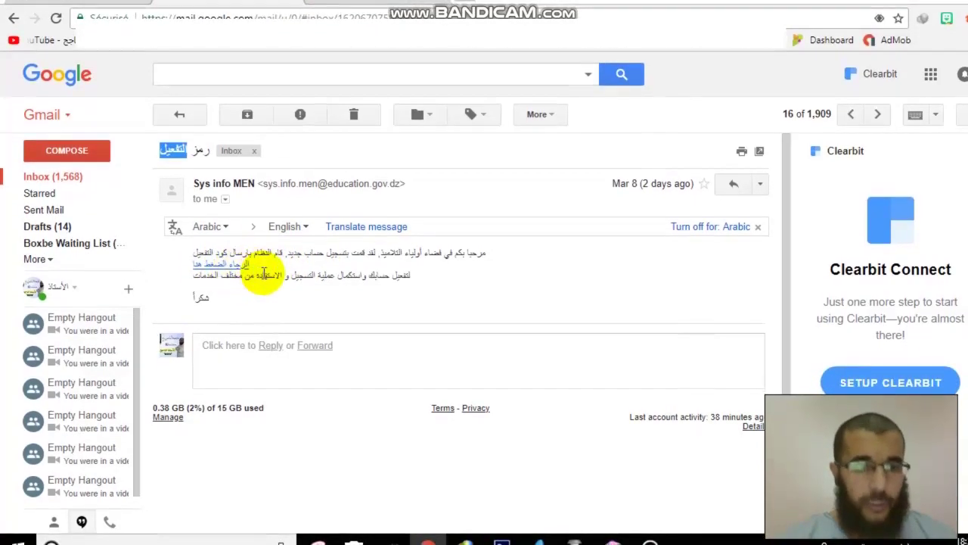
{"action": "left_click_drag", "start_coordinate": [263, 274], "coordinate": [221, 275]}
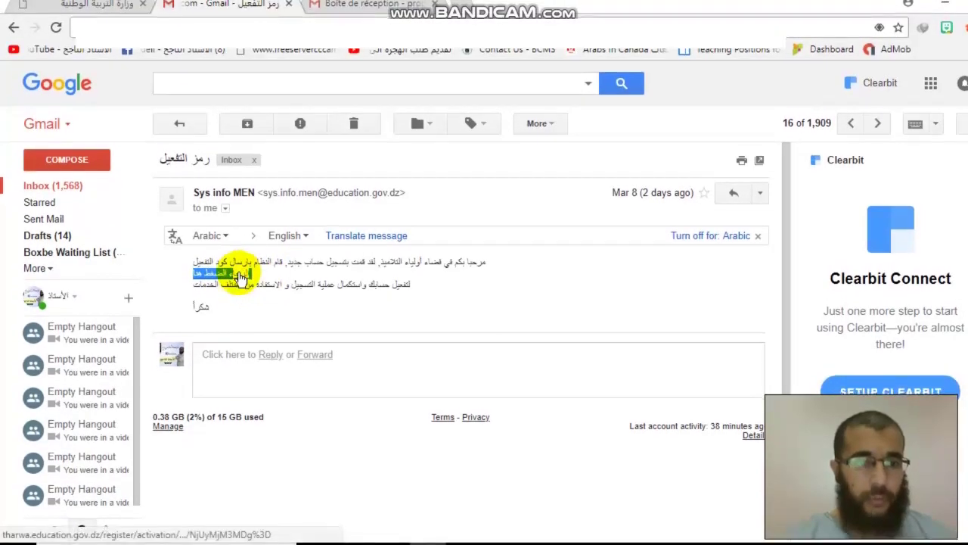
{"action": "left_click", "coordinate": [240, 275]}
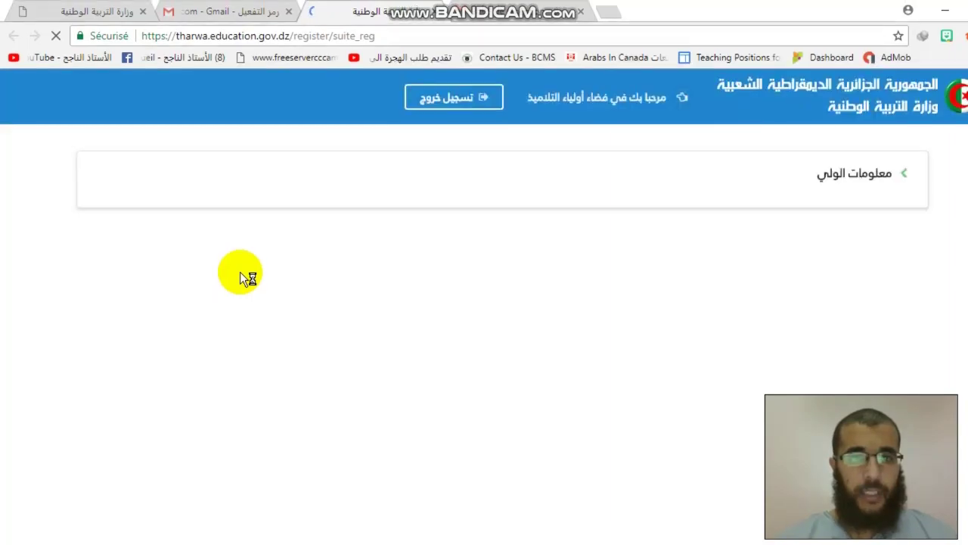
- Go through the site's terms of use to the end and agree to all of them
{"action": "scroll", "coordinate": [965, 276], "scroll_direction": "down", "scroll_amount": 3}
{"action": "scroll", "coordinate": [964, 276], "scroll_direction": "up", "scroll_amount": 2}
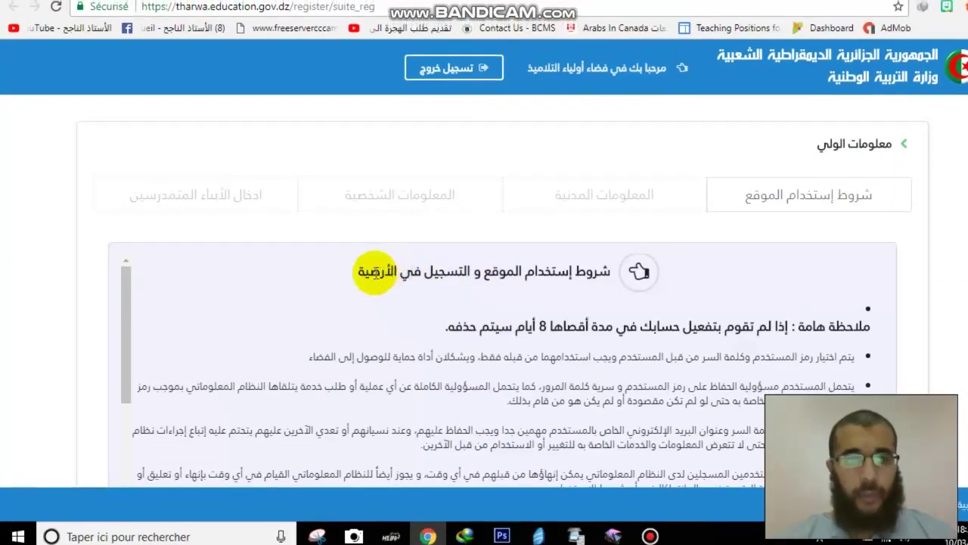
{"action": "scroll", "coordinate": [964, 303], "scroll_direction": "down", "scroll_amount": 3}
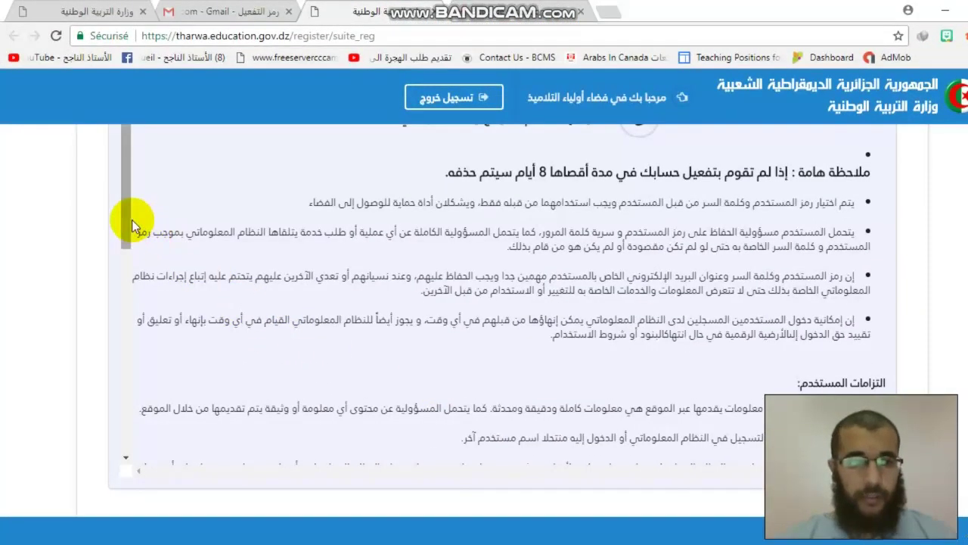
{"action": "left_click_drag", "start_coordinate": [132, 219], "coordinate": [144, 405]}
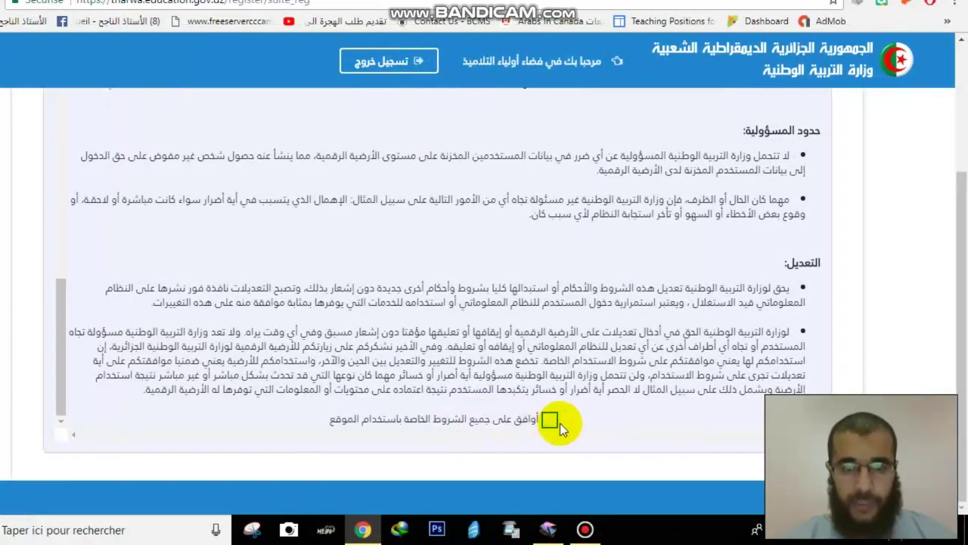
{"action": "left_click", "coordinate": [549, 423]}
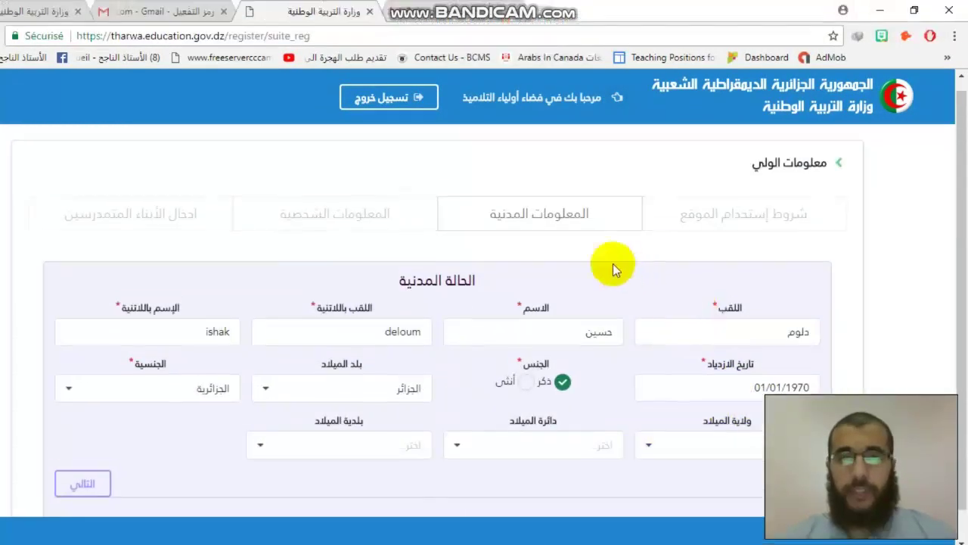
- Replace the guardian's surname in the civil information with trial text, and re-enter the original surname in Arabic script
{"action": "left_click", "coordinate": [541, 178]}
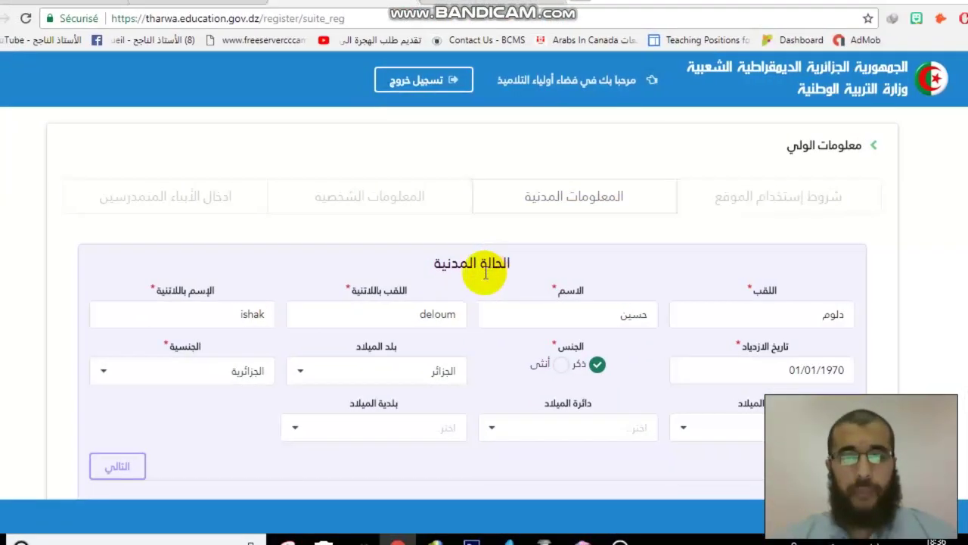
{"action": "left_click", "coordinate": [514, 257]}
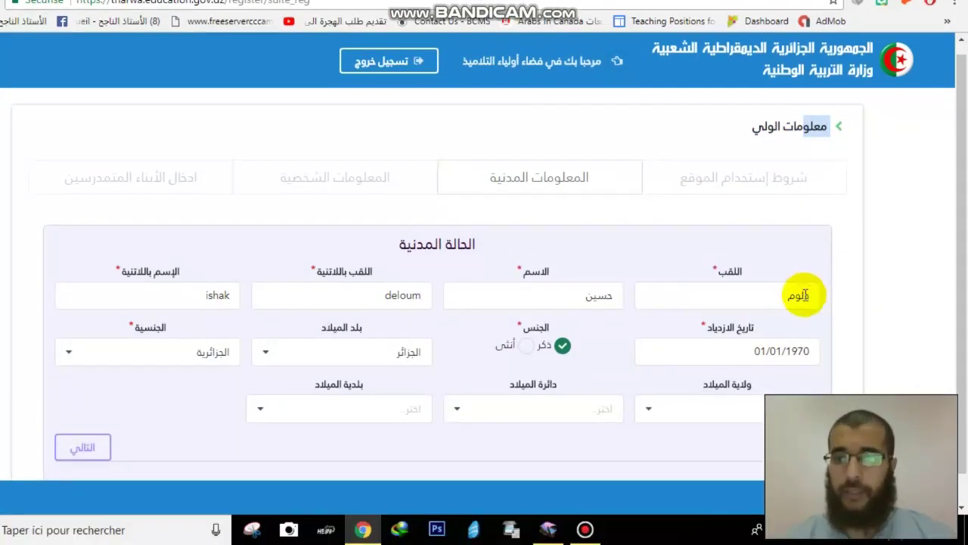
{"action": "left_click", "coordinate": [794, 342]}
{"action": "left_click_drag", "start_coordinate": [785, 297], "coordinate": [732, 278]}
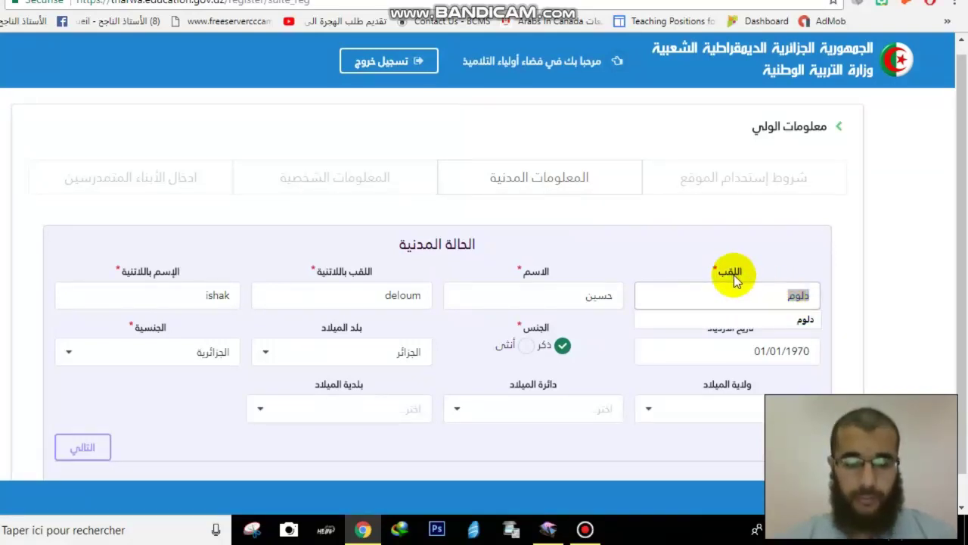
{"action": "type", "text": "NEOKO"}
{"action": "key", "text": "BackSpace"}
{"action": "key", "text": "BackSpace"}
{"action": "key", "text": "BackSpace"}
{"action": "key", "text": "BackSpace"}
{"action": "key", "text": "BackSpace"}
{"action": "type", "text": "نمث"}
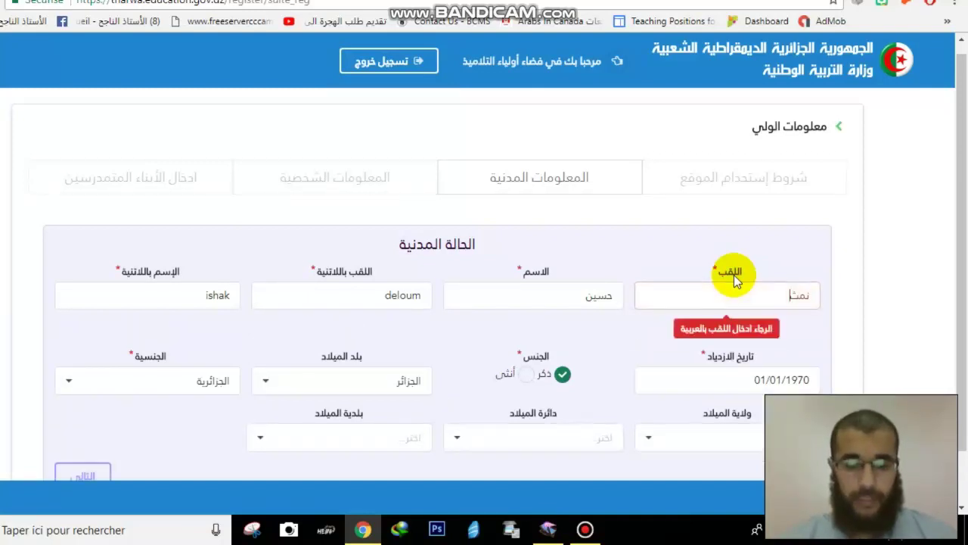
{"action": "type", "text": "ل"}
{"action": "key", "text": "BackSpace"}
{"action": "key", "text": "BackSpace"}
{"action": "key", "text": "BackSpace"}
{"action": "key", "text": "BackSpace"}
{"action": "type", "text": "دلوم"}
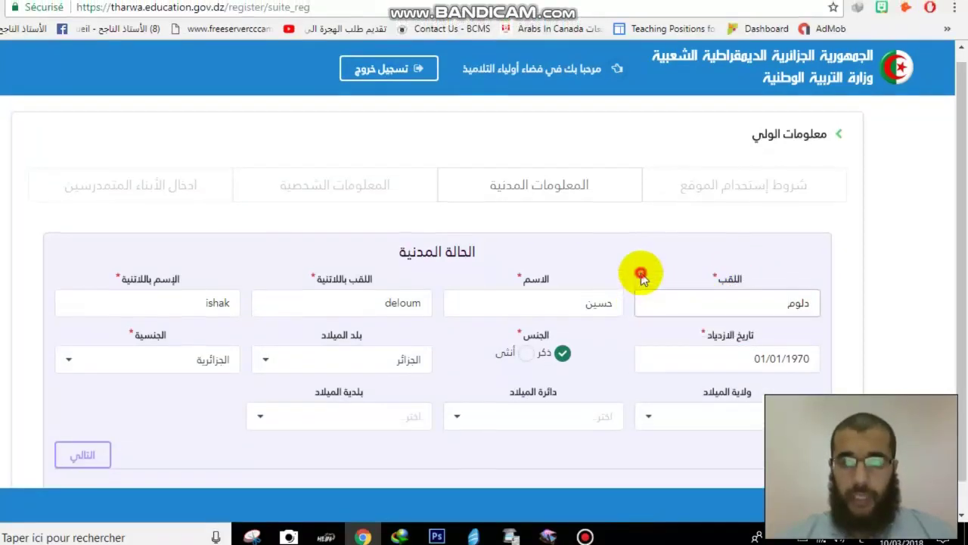
- Review the guardian's first name, Latin-script names, date of birth, gender, birth country and nationality in the civil information form
{"action": "left_click", "coordinate": [574, 310]}
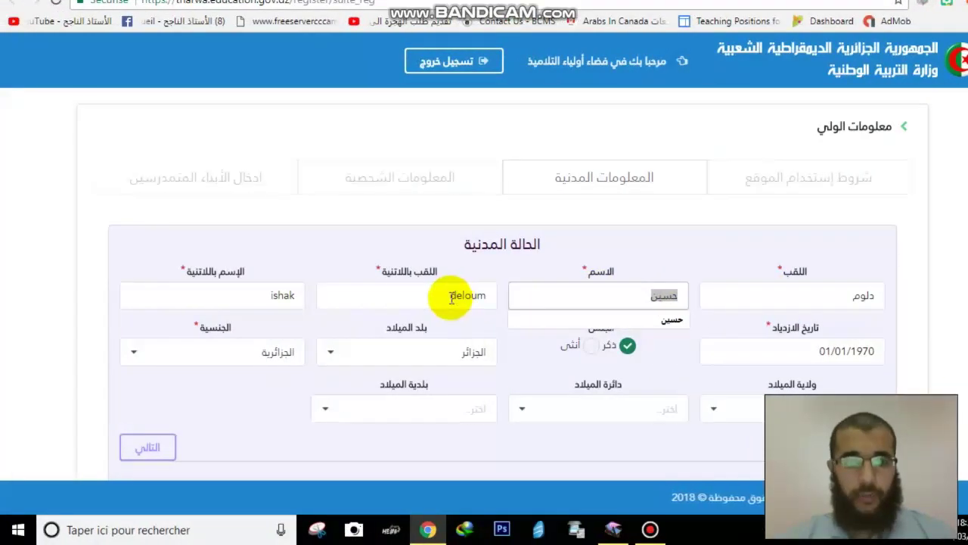
{"action": "left_click", "coordinate": [452, 296]}
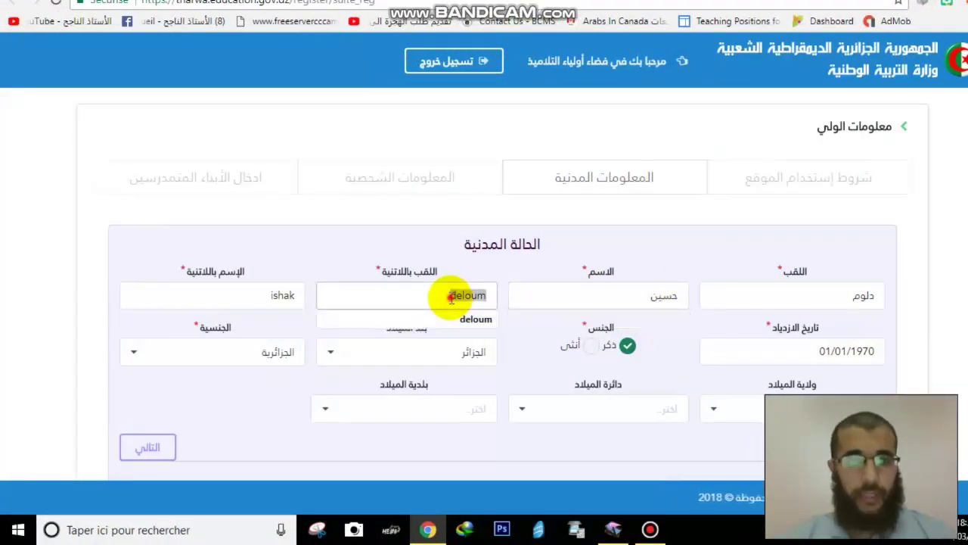
{"action": "left_click", "coordinate": [278, 295]}
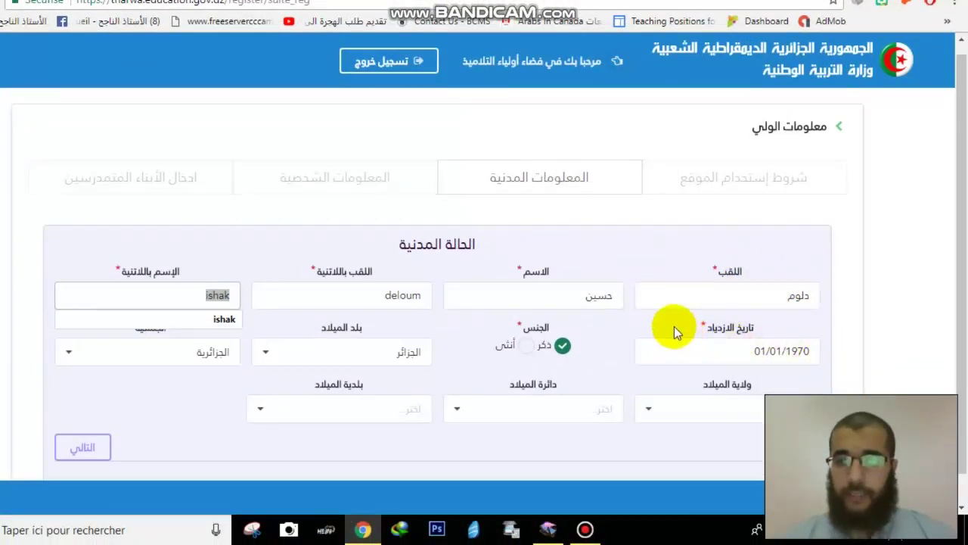
{"action": "left_click", "coordinate": [669, 325]}
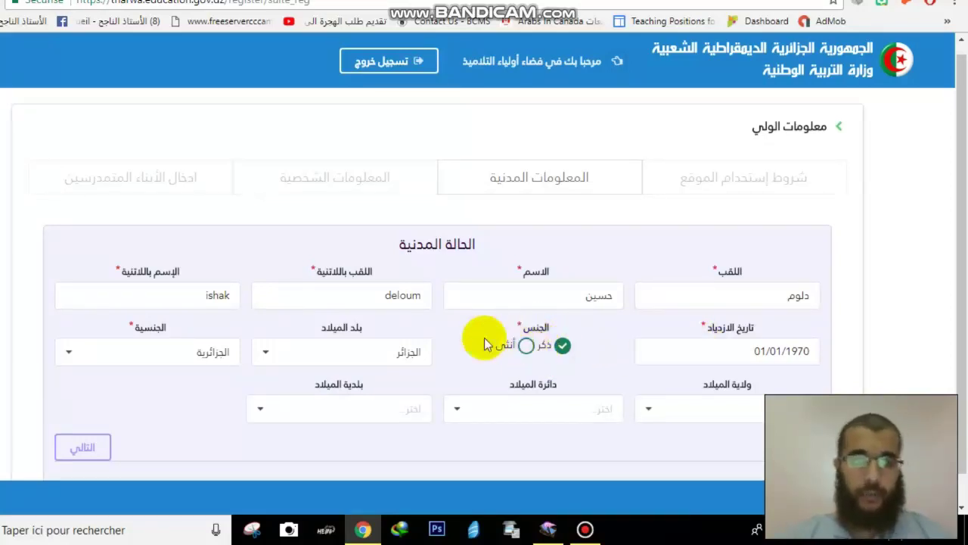
{"action": "left_click", "coordinate": [404, 359]}
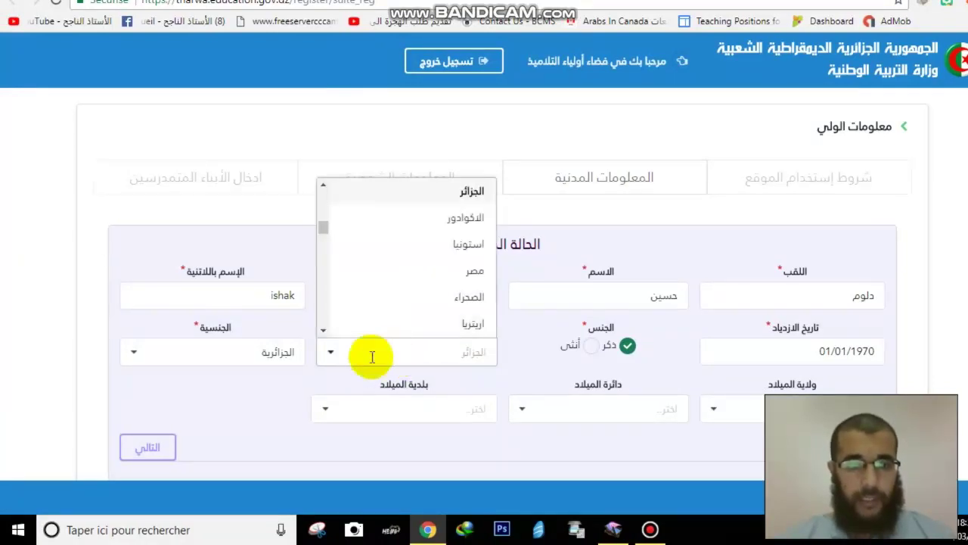
{"action": "left_click", "coordinate": [299, 387]}
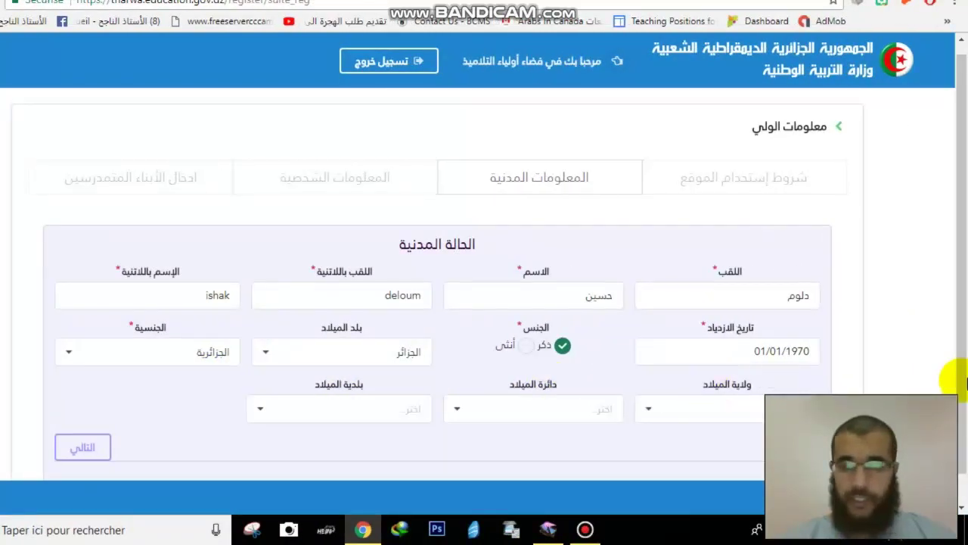
- Check the birth province choices without selecting one and submit the civil information
{"action": "scroll", "coordinate": [953, 371], "scroll_direction": "down", "scroll_amount": 1}
{"action": "left_click", "coordinate": [709, 380]}
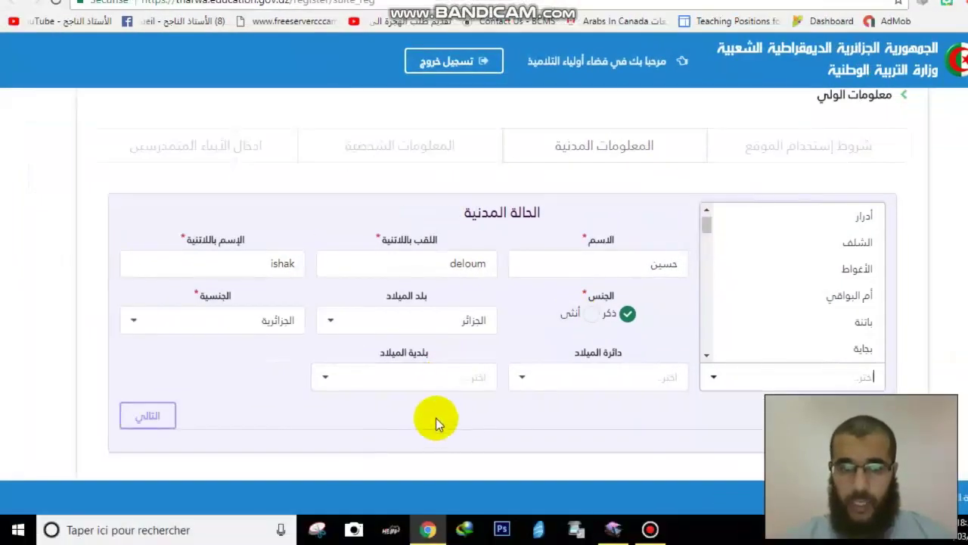
{"action": "left_click", "coordinate": [382, 451]}
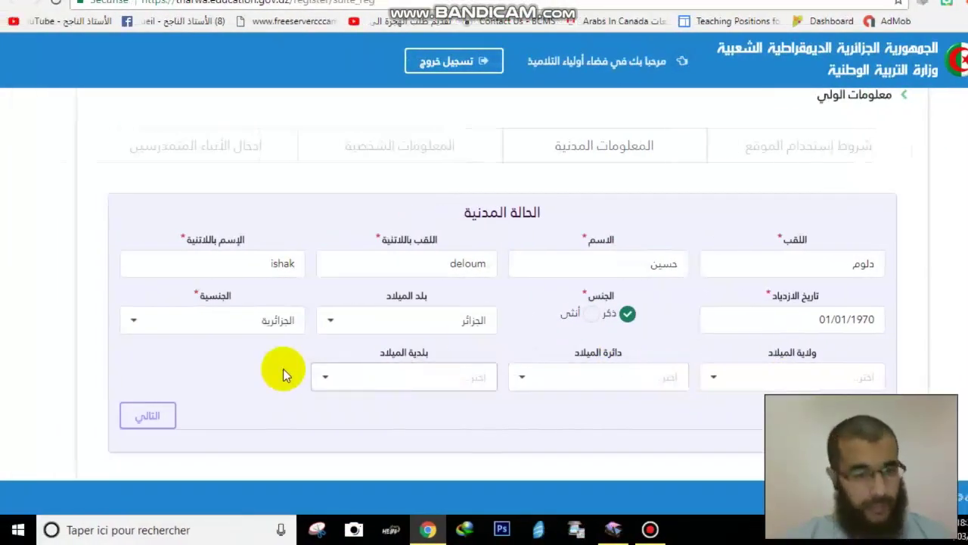
{"action": "left_click", "coordinate": [152, 422]}
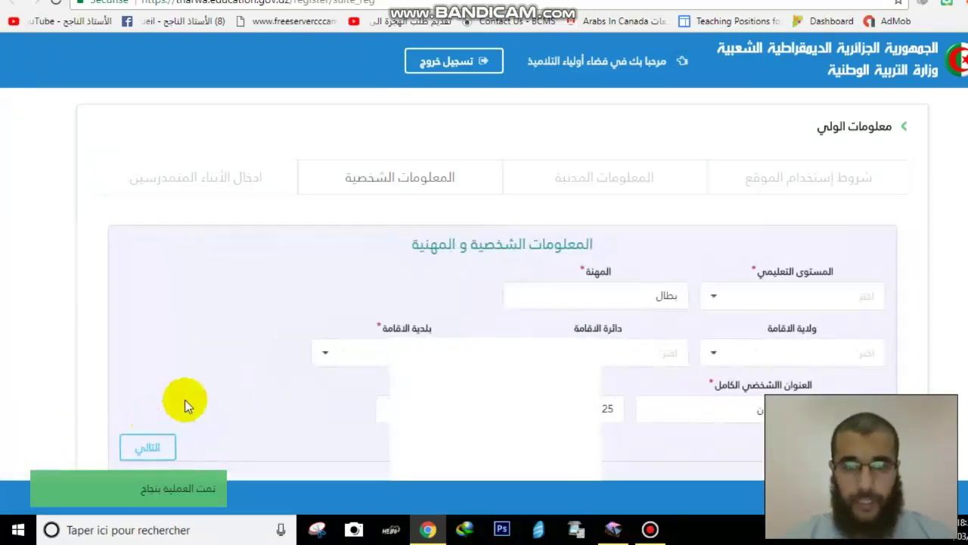
- Set the guardian's education level to ماجستير in the personal and professional information
{"action": "scroll", "coordinate": [961, 335], "scroll_direction": "down", "scroll_amount": 1}
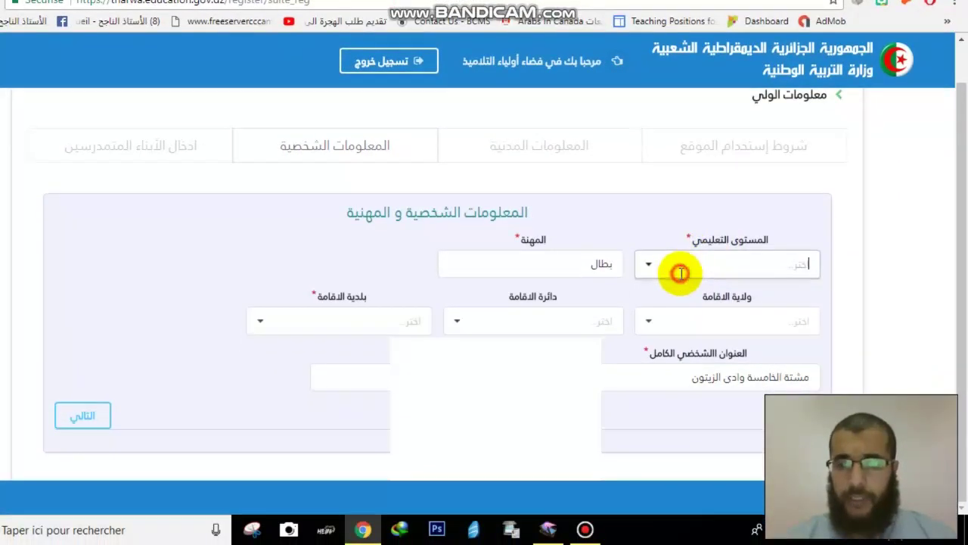
{"action": "left_click", "coordinate": [681, 283]}
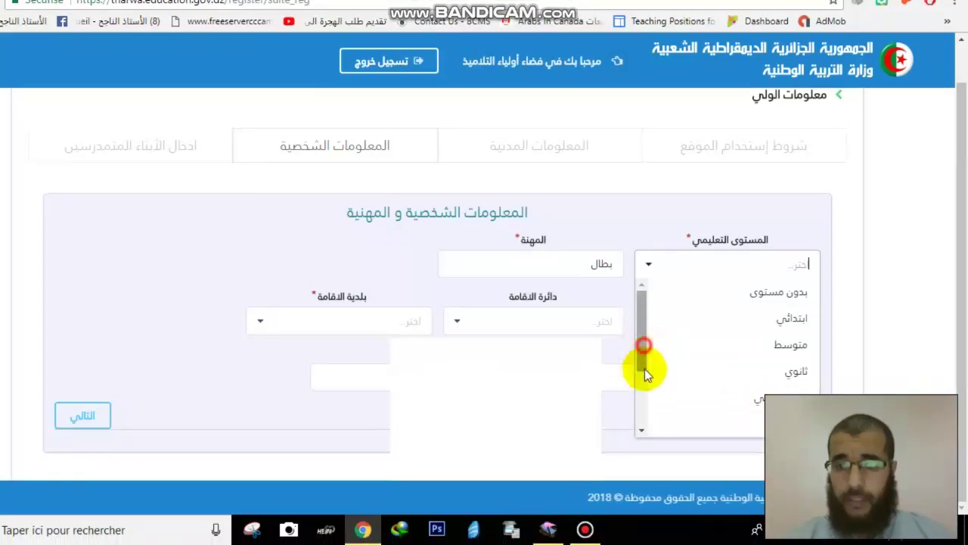
{"action": "left_click_drag", "start_coordinate": [643, 362], "coordinate": [671, 431]}
{"action": "left_click", "coordinate": [749, 376]}
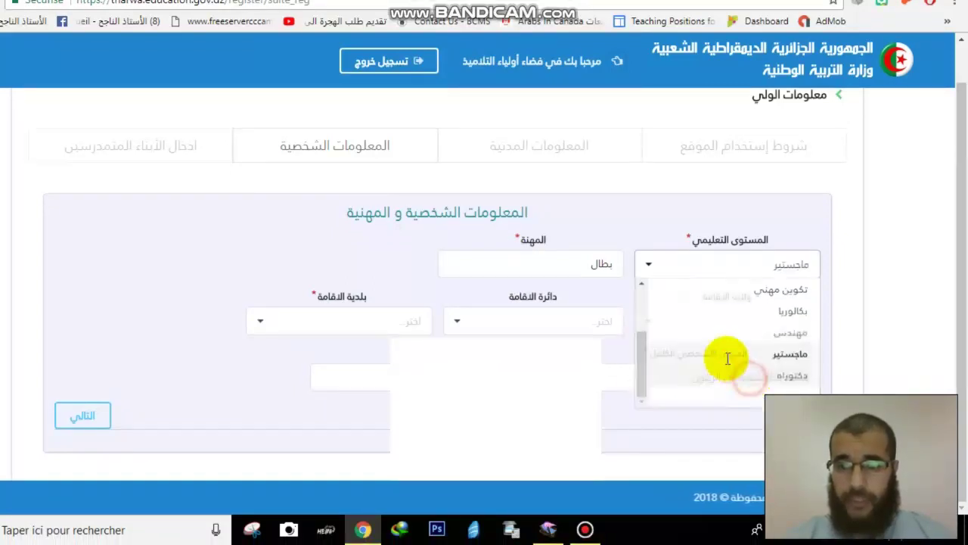
- Replace the guardian's profession with مدير
{"action": "left_click", "coordinate": [565, 277]}
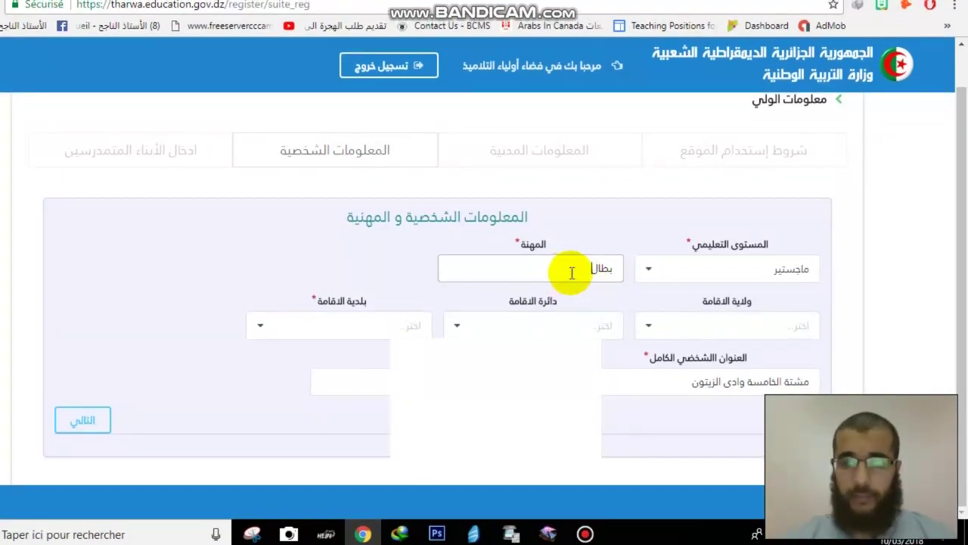
{"action": "key", "text": "BackSpace"}
{"action": "key", "text": "BackSpace"}
{"action": "key", "text": "BackSpace"}
{"action": "key", "text": "BackSpace"}
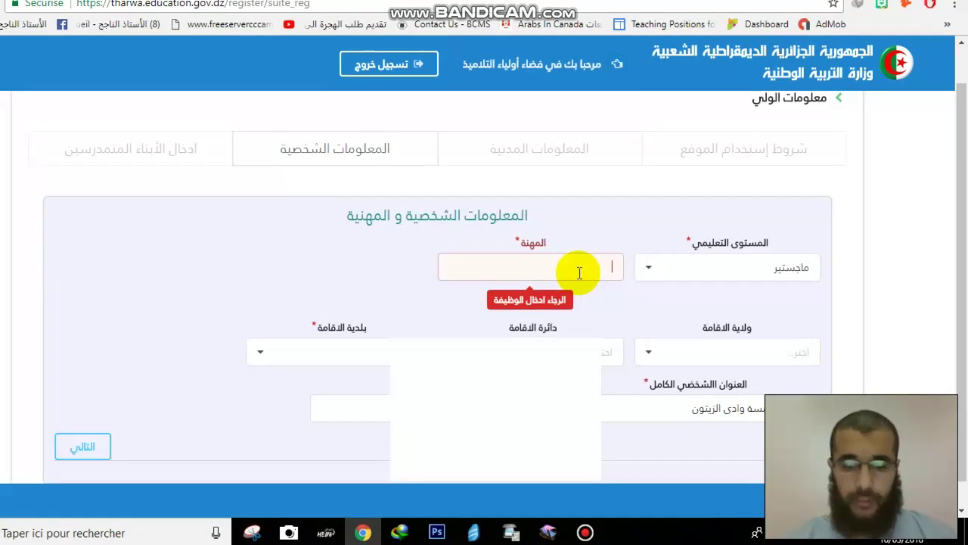
{"action": "type", "text": "مدير"}
- Set both the province and the district of residence to الطارف
{"action": "left_click", "coordinate": [704, 322]}
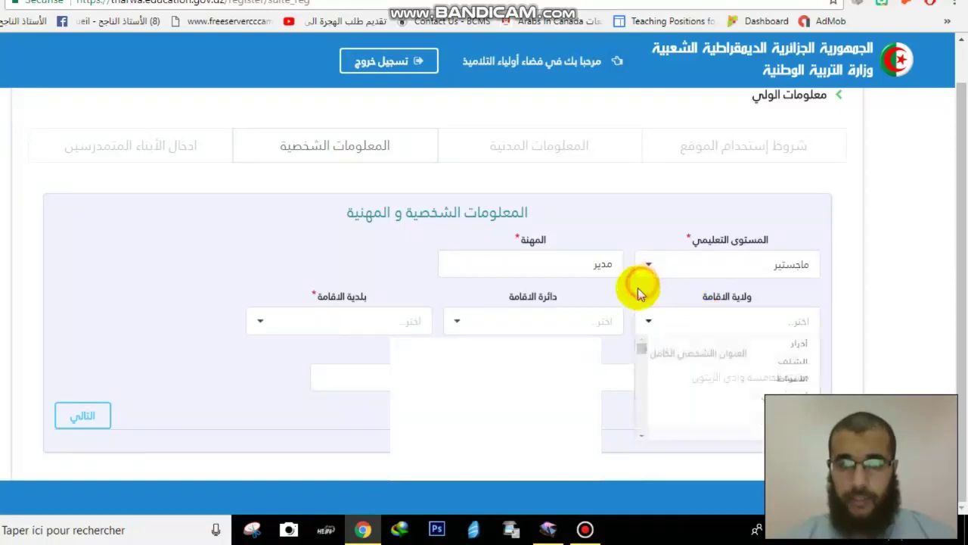
{"action": "left_click", "coordinate": [489, 306]}
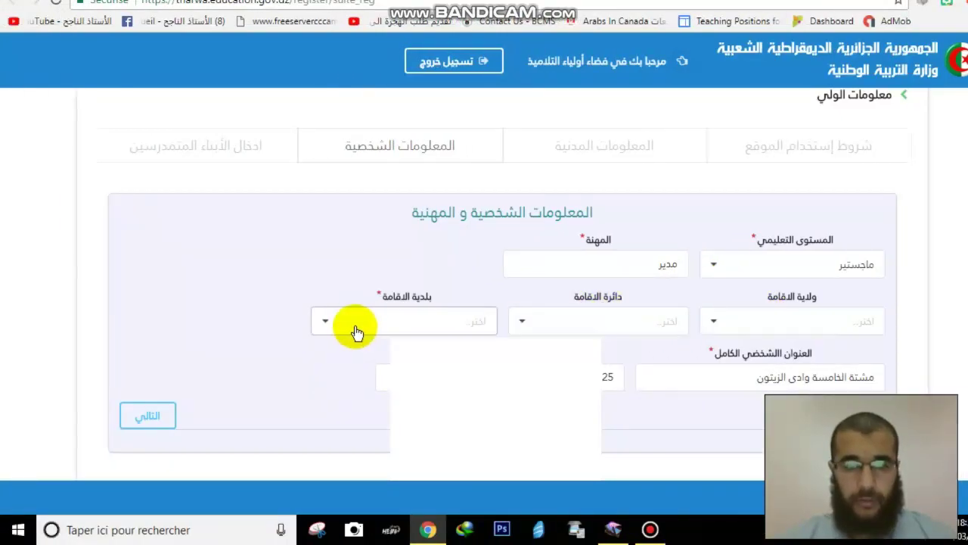
{"action": "left_click", "coordinate": [748, 324]}
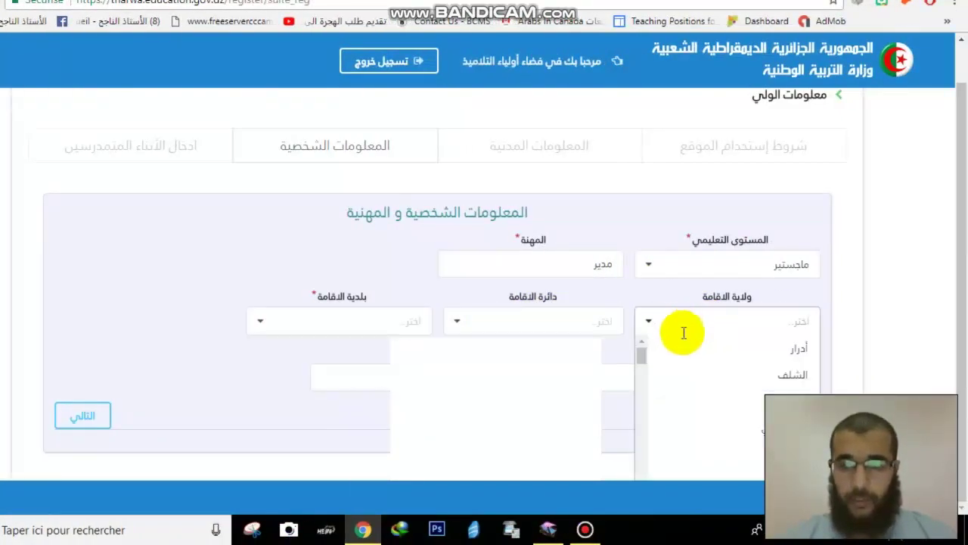
{"action": "left_click_drag", "start_coordinate": [640, 362], "coordinate": [662, 450]}
{"action": "left_click", "coordinate": [696, 424]}
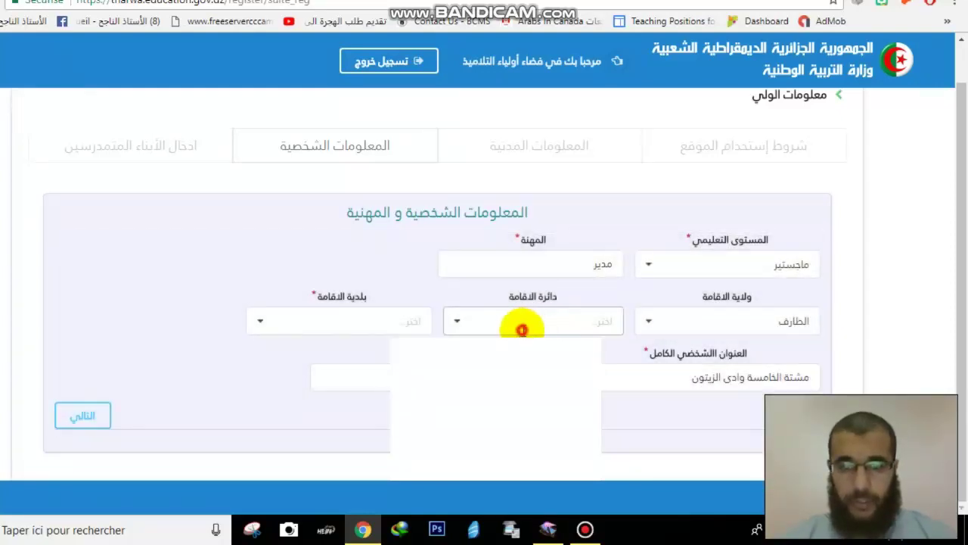
{"action": "left_click", "coordinate": [522, 331]}
{"action": "left_click", "coordinate": [527, 327]}
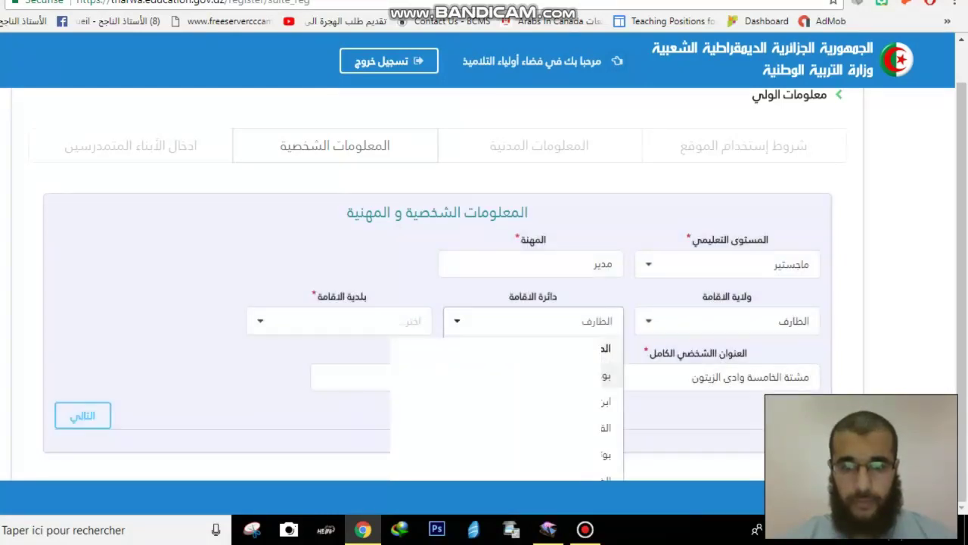
- Set both the district and the municipality of residence to بوحجار
{"action": "left_click", "coordinate": [575, 375]}
{"action": "left_click", "coordinate": [358, 319]}
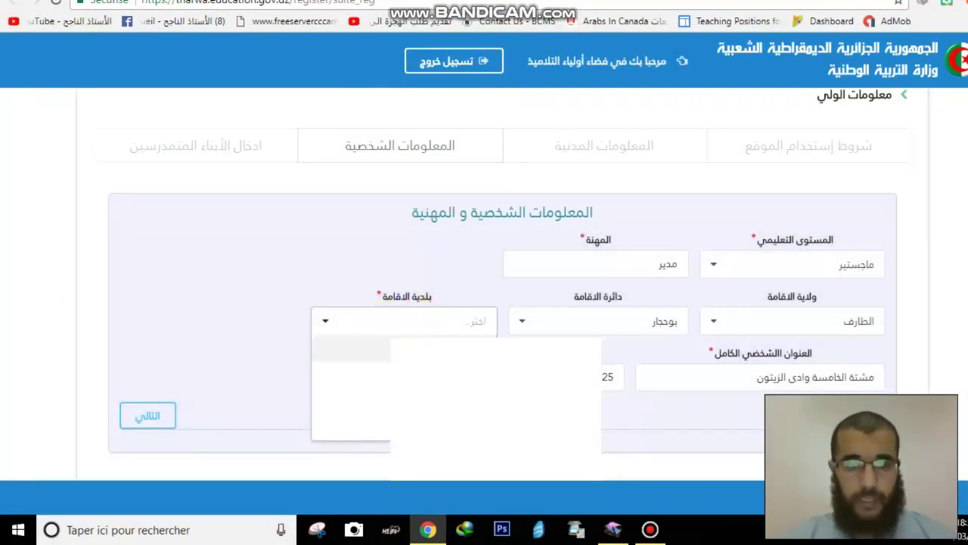
{"action": "left_click", "coordinate": [382, 351]}
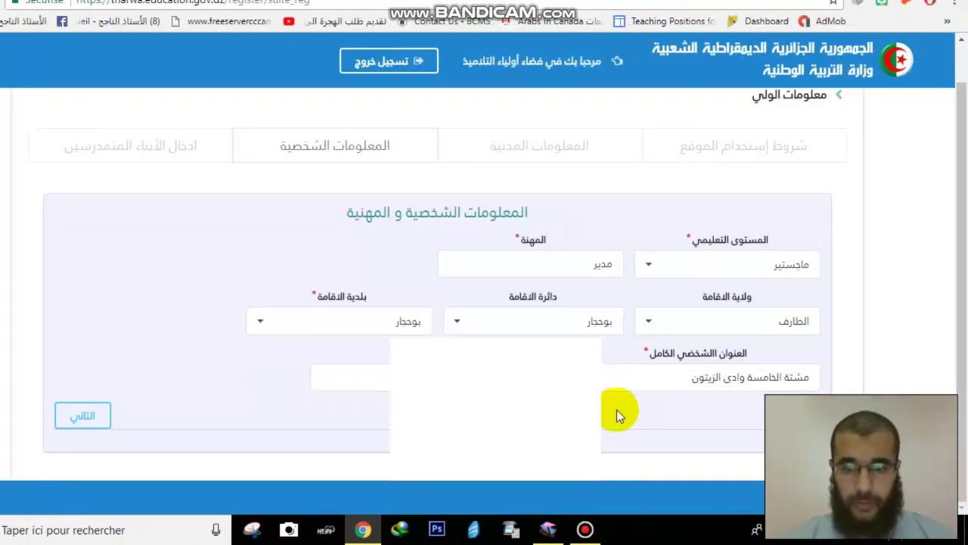
- Check the guardian's full personal address and submit the personal and professional information
{"action": "triple_click", "coordinate": [704, 378]}
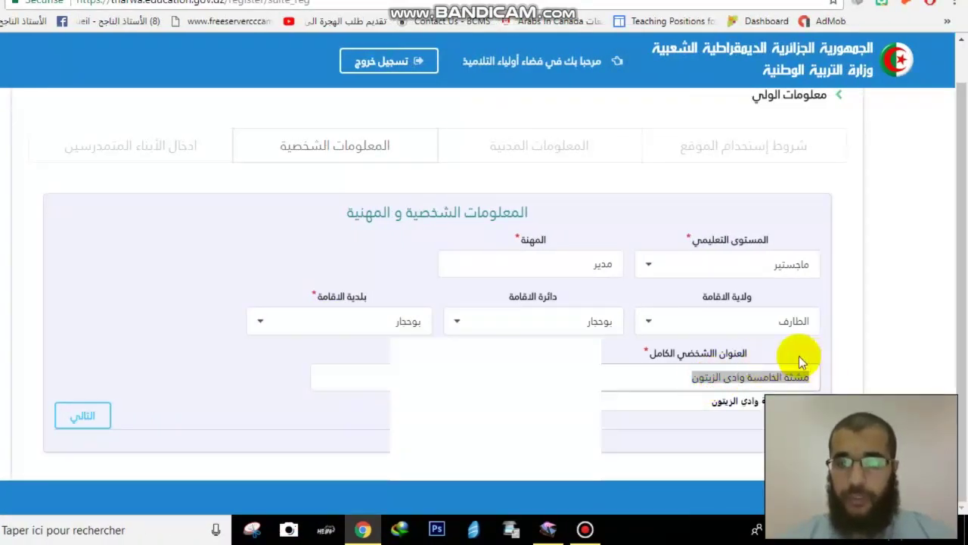
{"action": "left_click", "coordinate": [623, 384]}
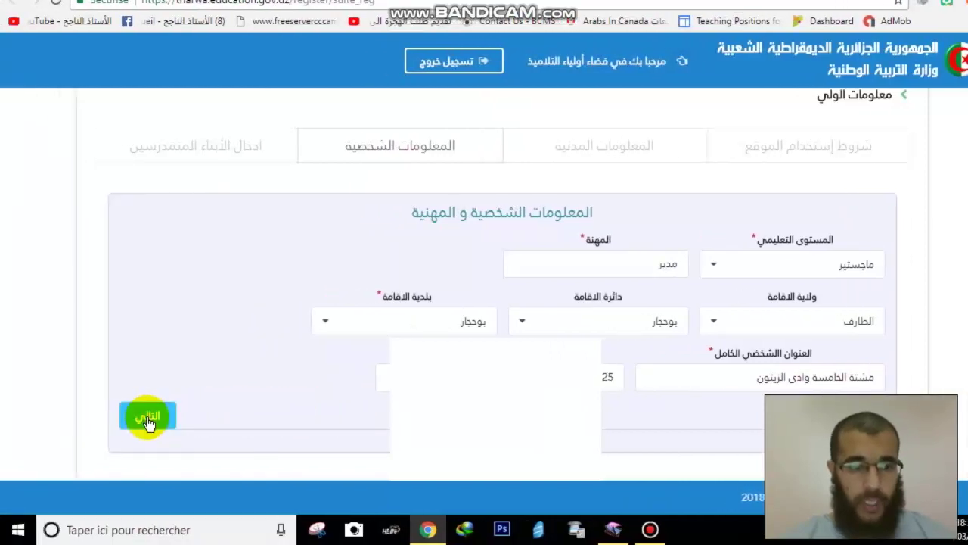
{"action": "left_click", "coordinate": [147, 417]}
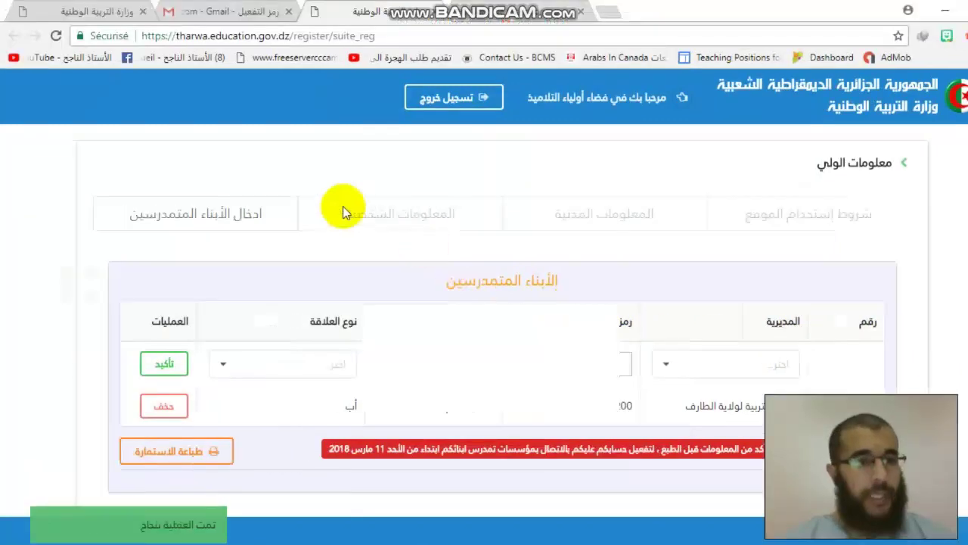
- Choose مديرية التربية لولاية الطارف as the education directorate for a new entry among the schooled children
{"action": "left_click", "coordinate": [162, 180]}
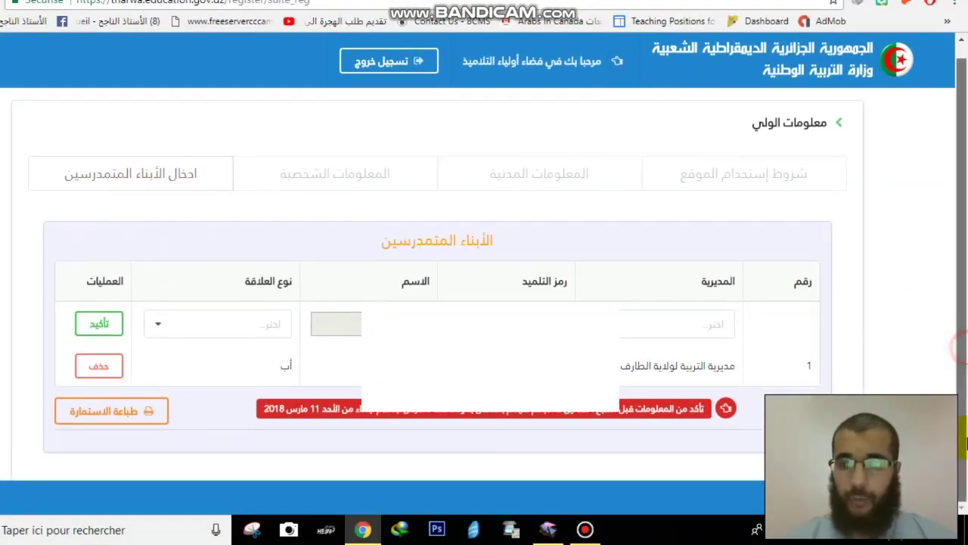
{"action": "left_click", "coordinate": [778, 365]}
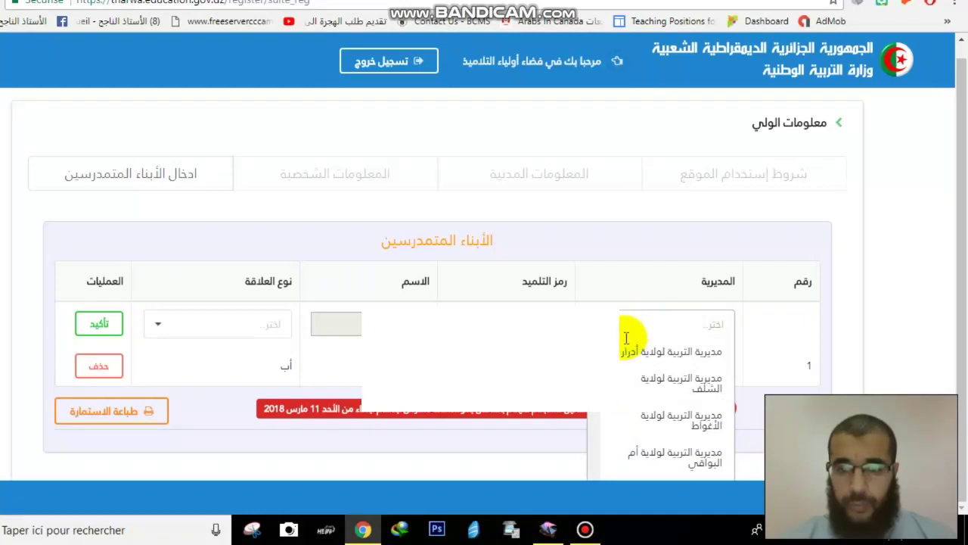
{"action": "scroll", "coordinate": [674, 393], "scroll_direction": "down", "scroll_amount": 2}
{"action": "scroll", "coordinate": [606, 412], "scroll_direction": "down", "scroll_amount": 5}
{"action": "scroll", "coordinate": [606, 412], "scroll_direction": "down", "scroll_amount": 2}
{"action": "scroll", "coordinate": [606, 414], "scroll_direction": "down", "scroll_amount": 3}
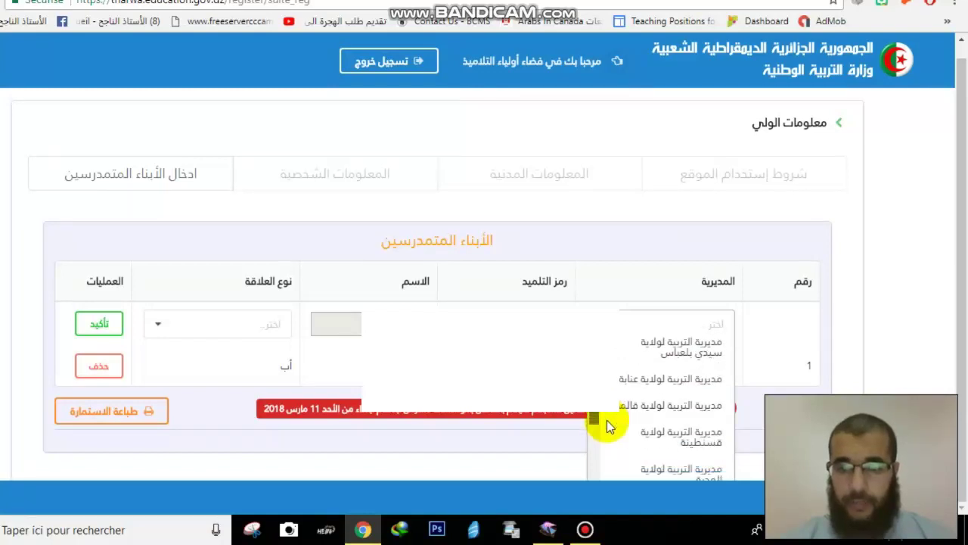
{"action": "left_click_drag", "start_coordinate": [607, 426], "coordinate": [604, 452]}
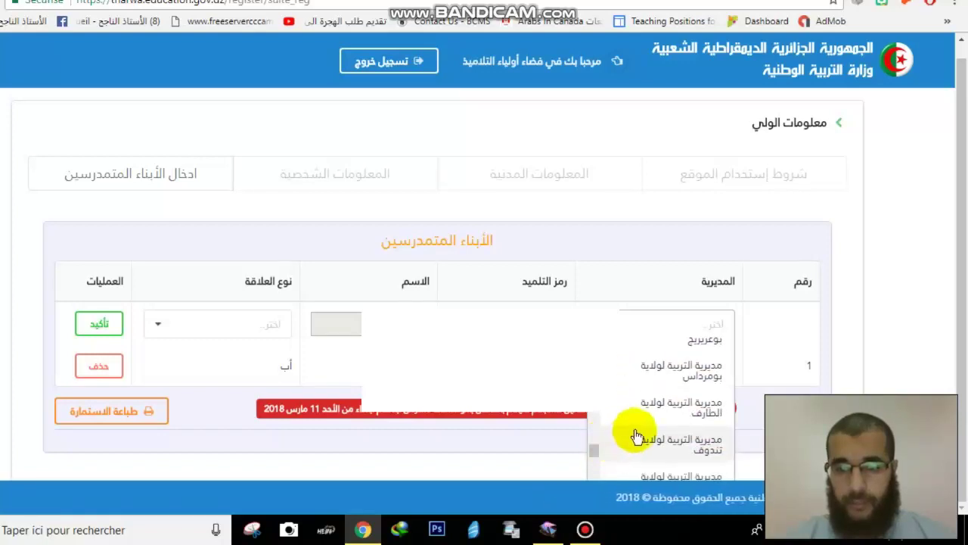
{"action": "left_click", "coordinate": [656, 412]}
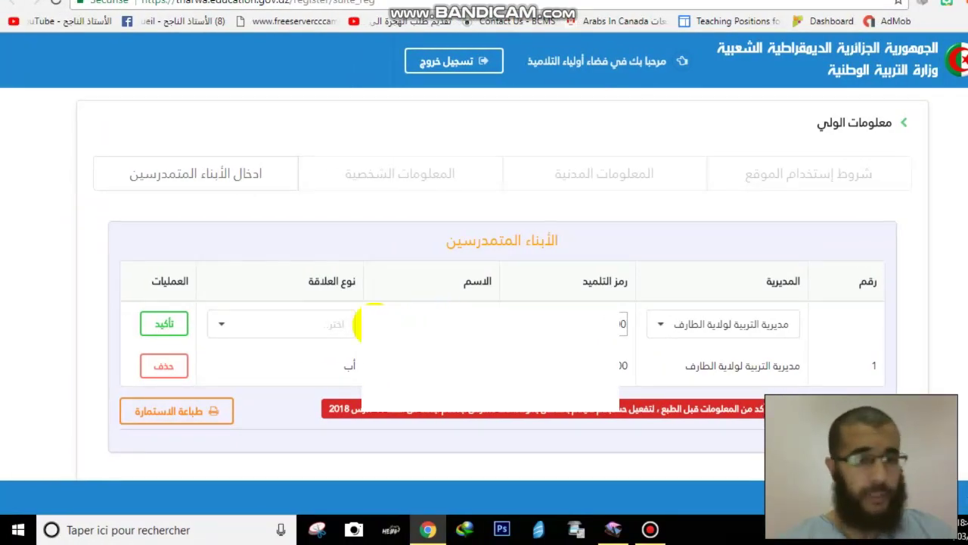
- Set the relationship type to أب for the new child and confirm the entry
{"action": "left_click", "coordinate": [283, 327]}
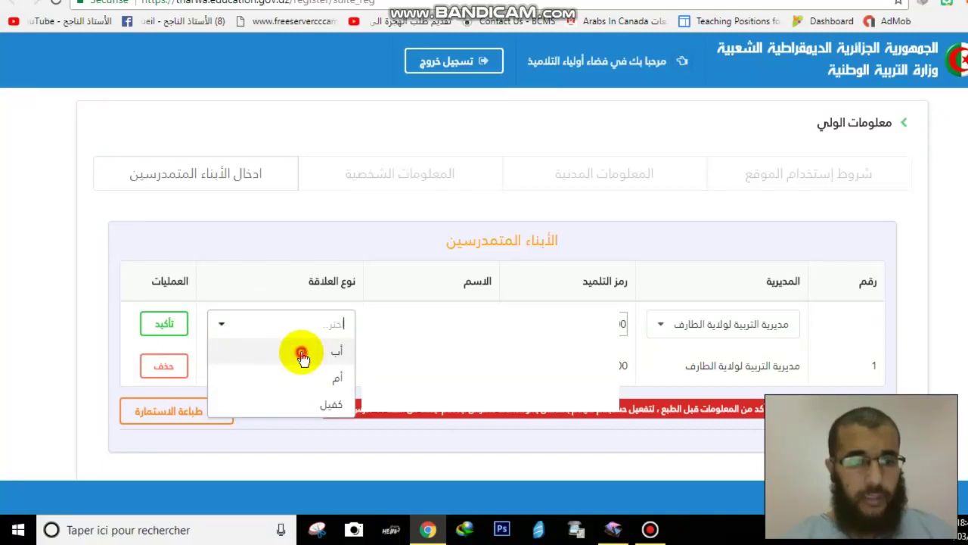
{"action": "left_click", "coordinate": [302, 351]}
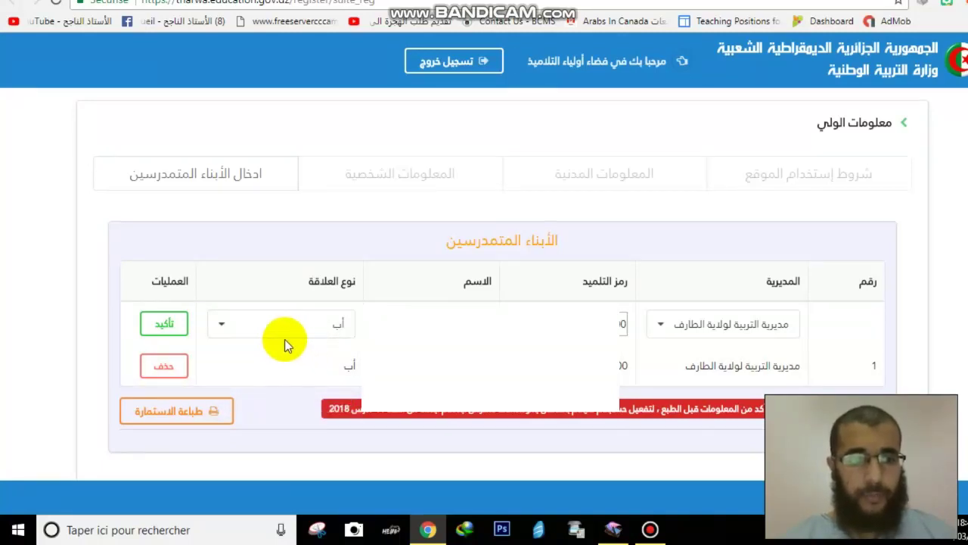
{"action": "left_click", "coordinate": [163, 325]}
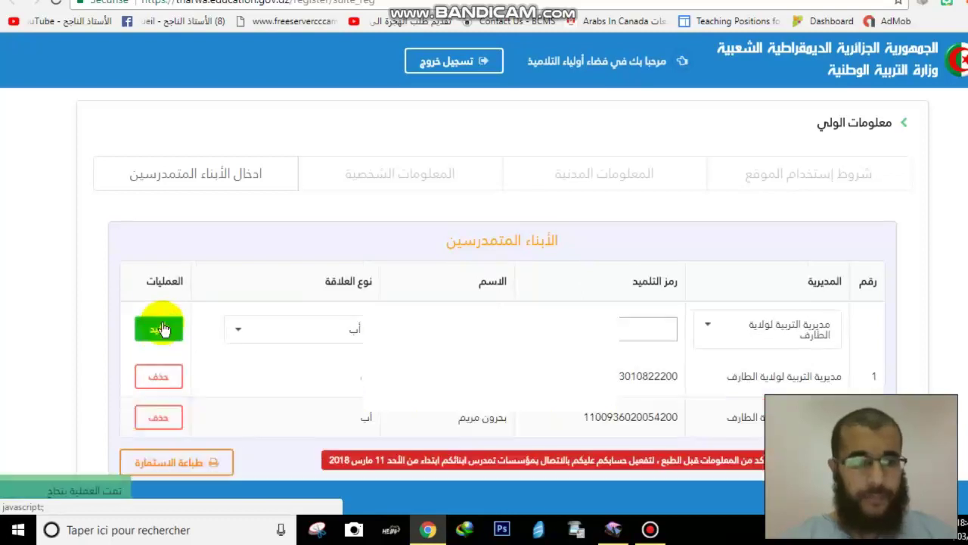
{"action": "scroll", "coordinate": [965, 365], "scroll_direction": "down", "scroll_amount": 1}
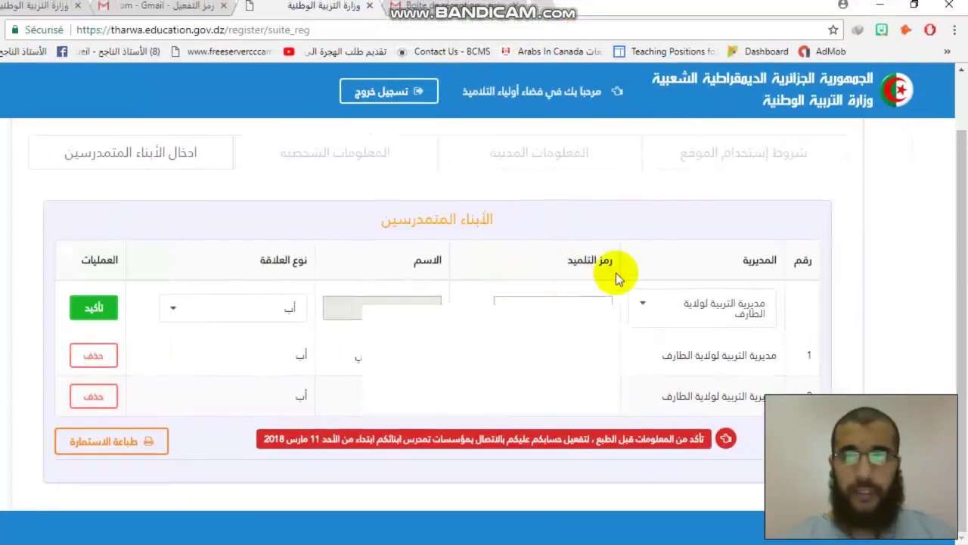
{"action": "scroll", "coordinate": [951, 270], "scroll_direction": "up", "scroll_amount": 2}
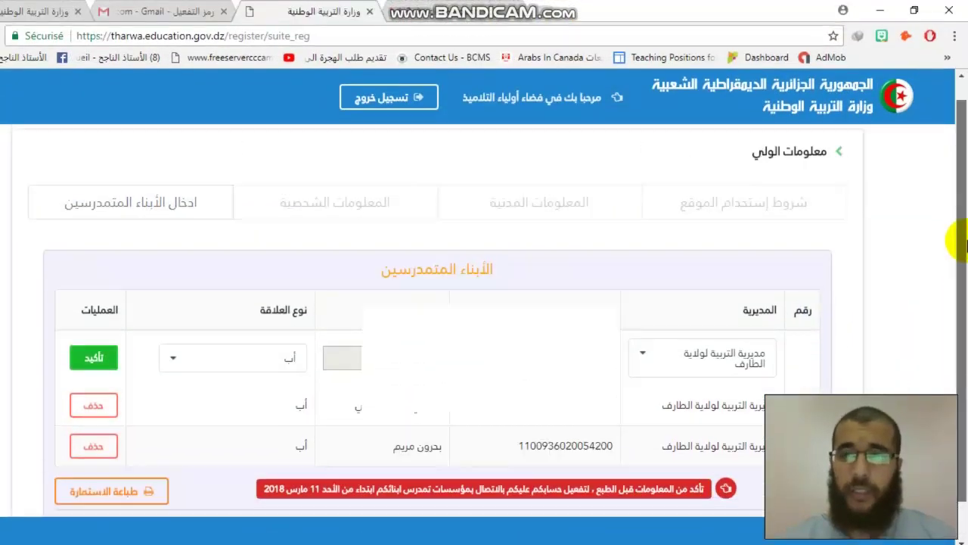
{"action": "scroll", "coordinate": [964, 279], "scroll_direction": "down", "scroll_amount": 1}
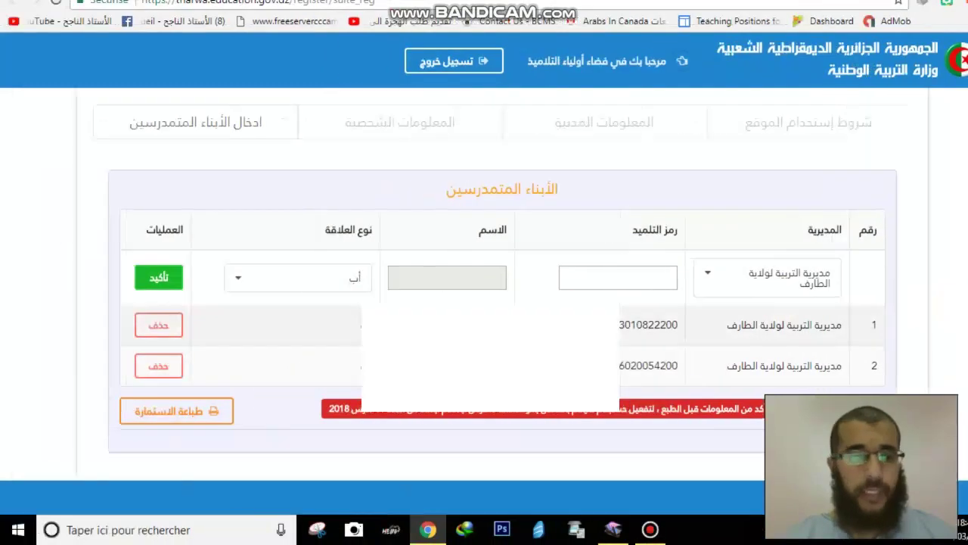